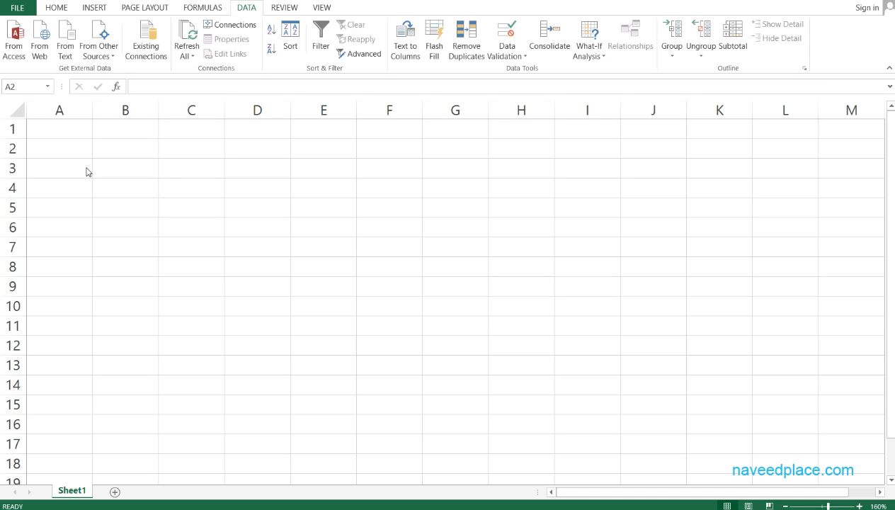
Step: Apply a border to cell A1 with the sheet enlarged to 400%
click(70, 140)
scroll(85, 170, up, 10)
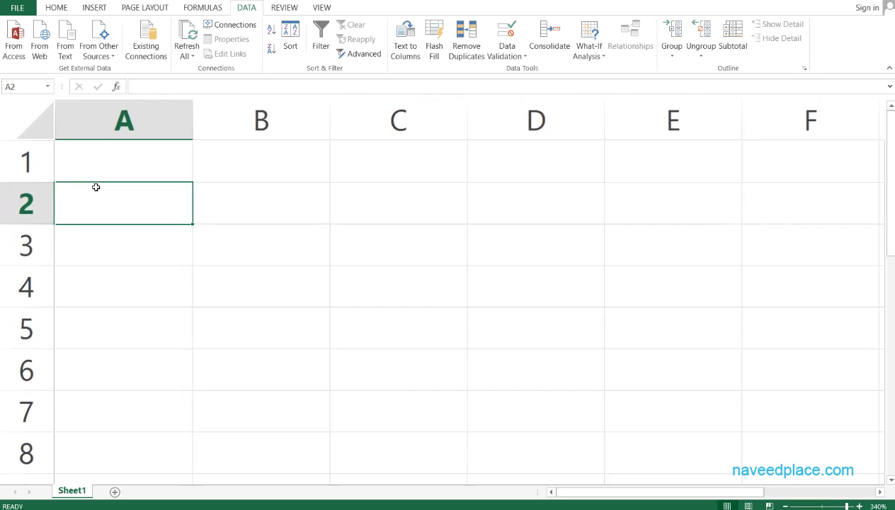
click(124, 176)
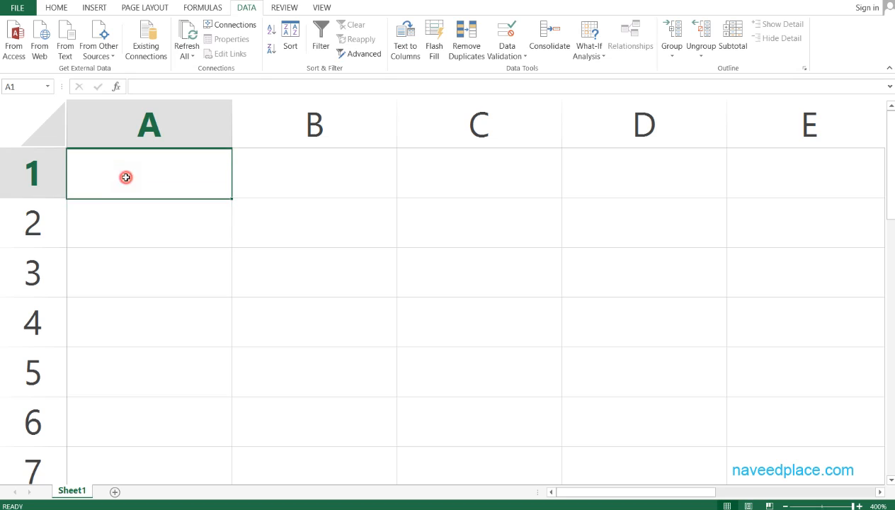
click(68, 8)
click(165, 49)
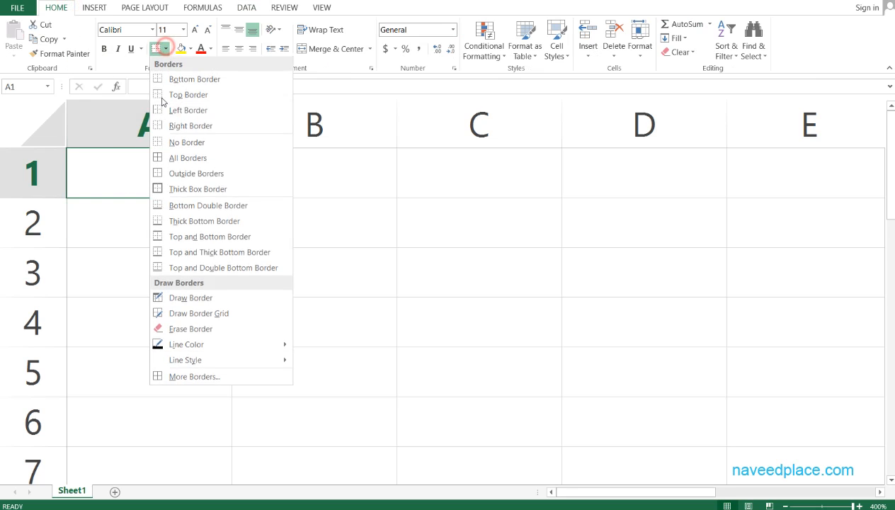
click(163, 143)
Step: Start an IF formula in cell B1 whose logical test checks whether A1 equals the person's first name in quotes
click(314, 176)
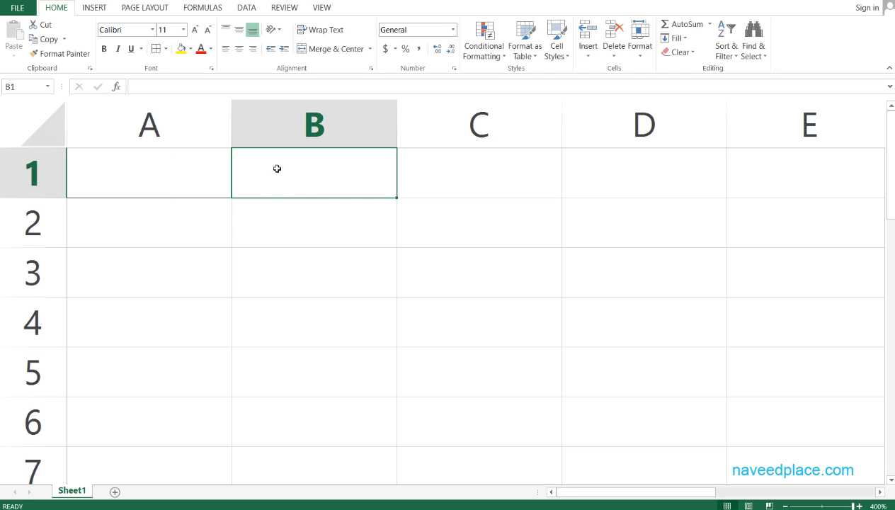
text(=)
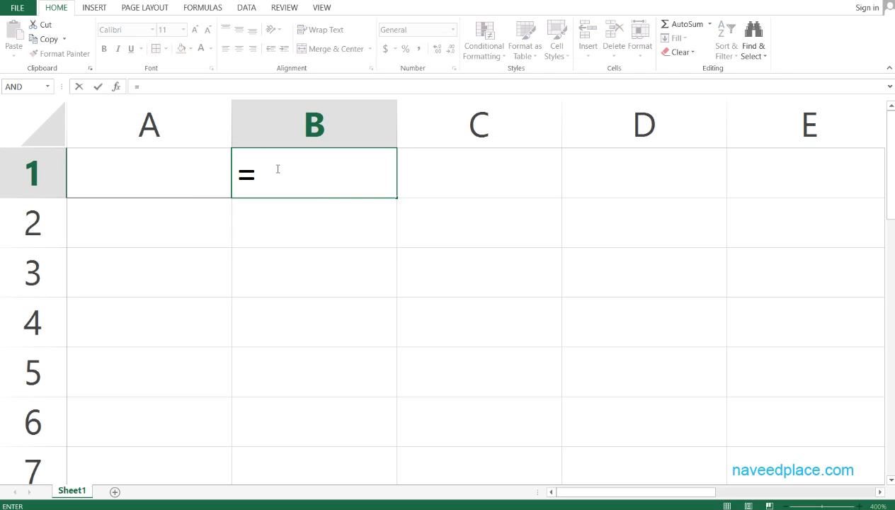
text(if)
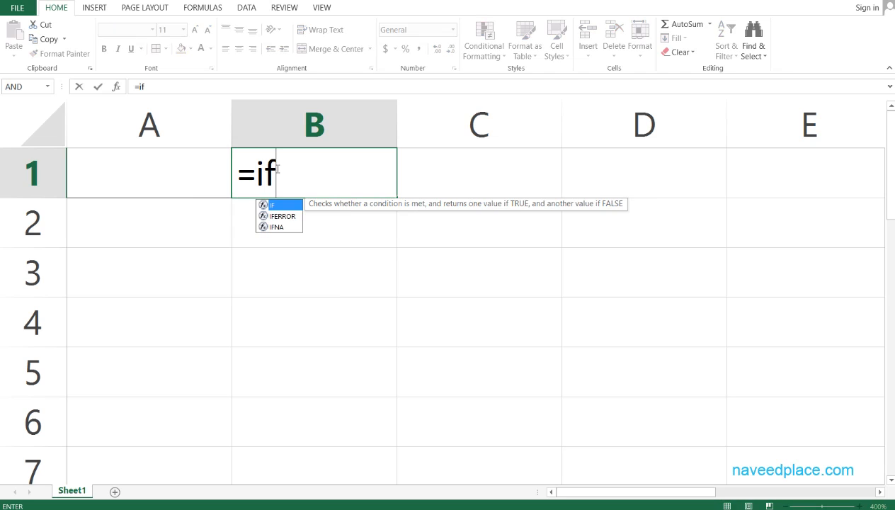
text(()
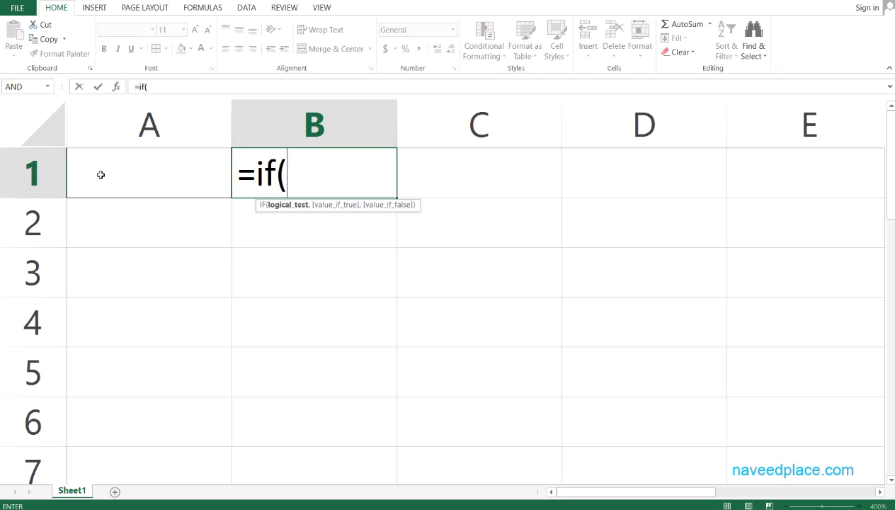
click(142, 183)
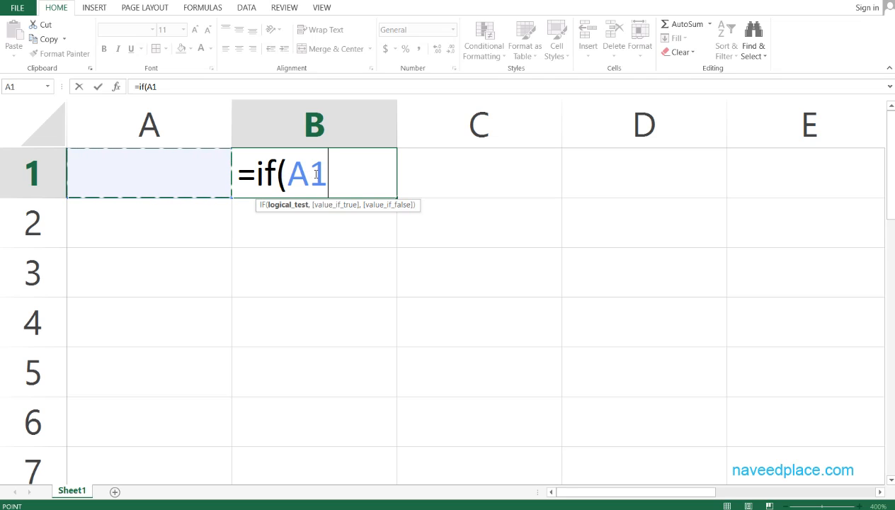
click(134, 175)
text(="")
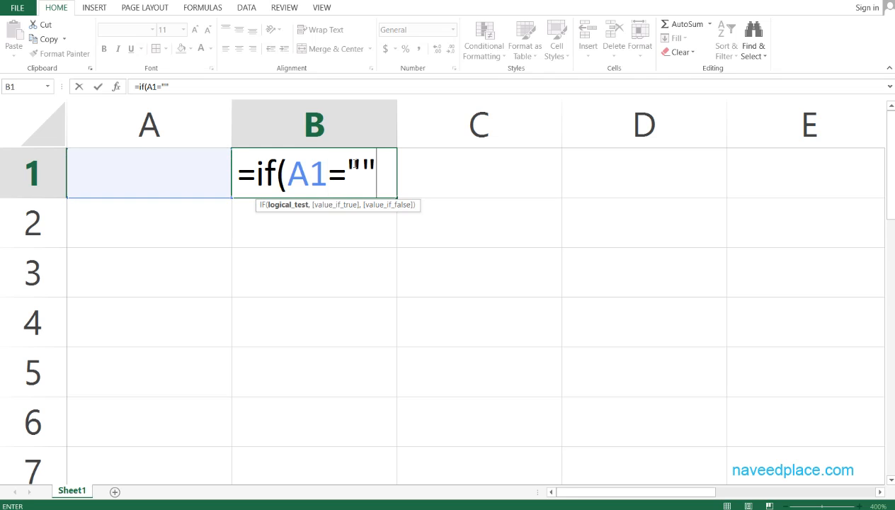
key(BackSpace)
text(naveed",)
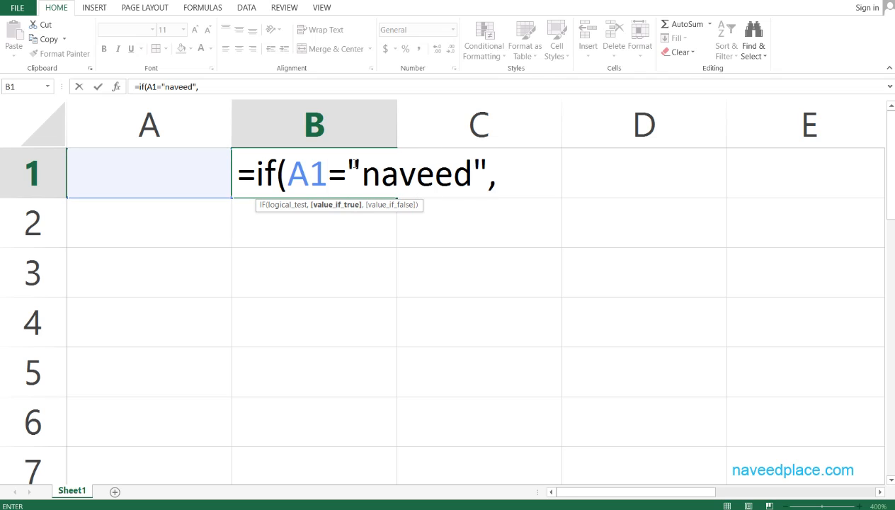
Step: Complete the B1 formula so it returns "Yes Sir" when the test is true and "Oh!" when it is false
text(")
text(Yes N)
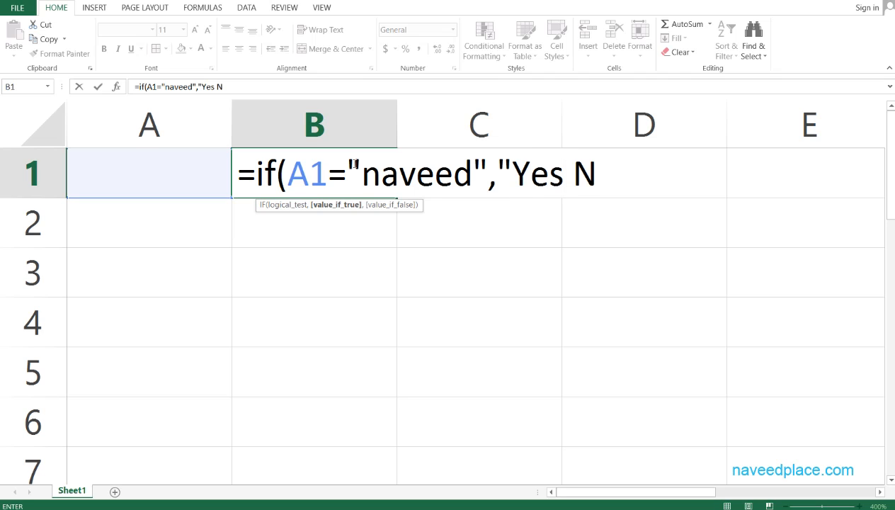
key(BackSpace)
text(Sirt)
key(BackSpace)
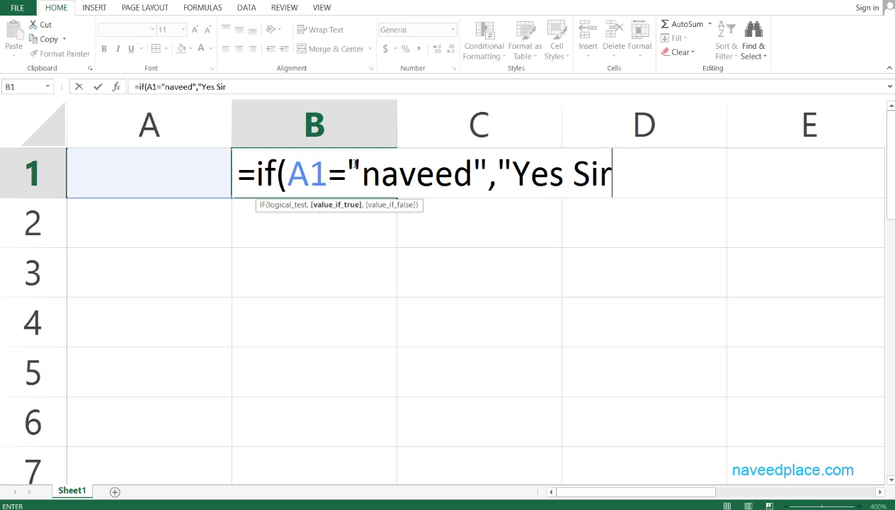
text(",)
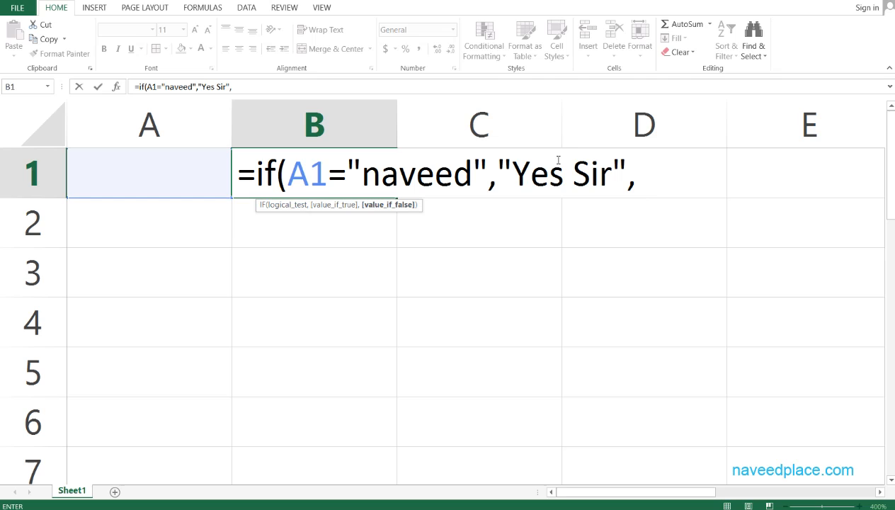
text("Oh!)
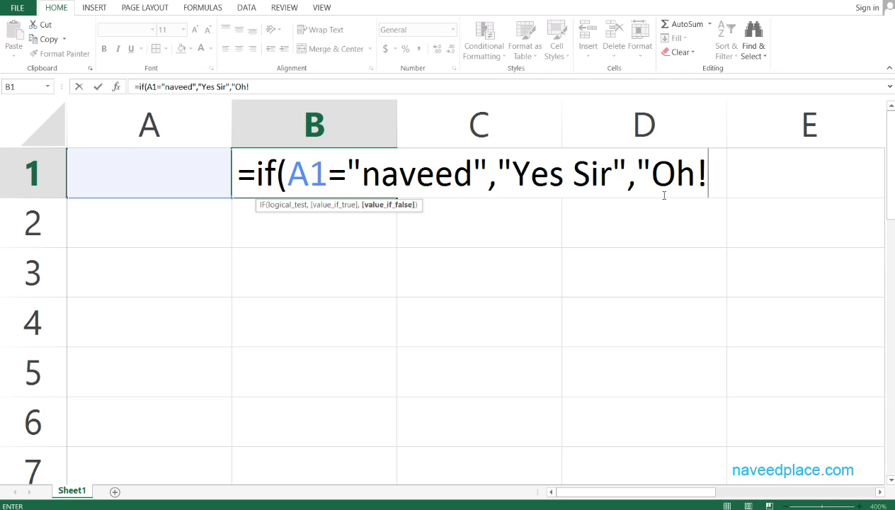
text("))
key(Return)
key(Up)
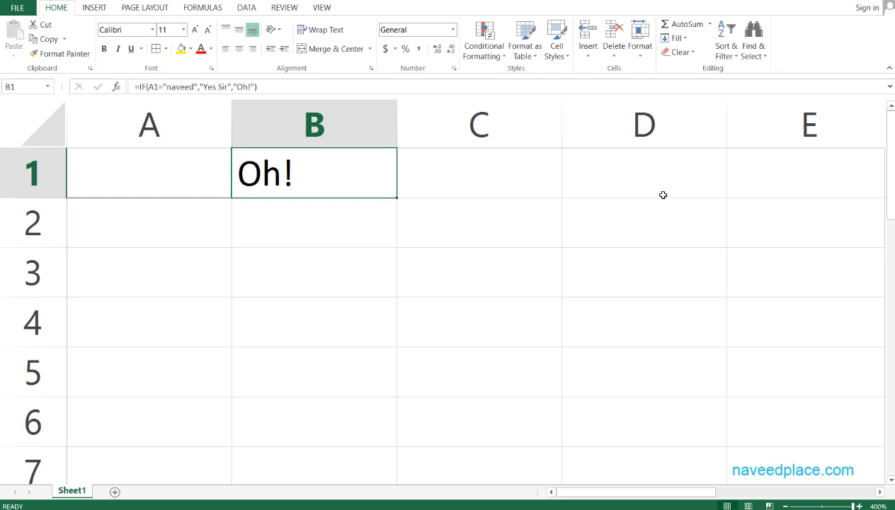
Step: Enter the first name used in the formula's test into cell A1
key(Left)
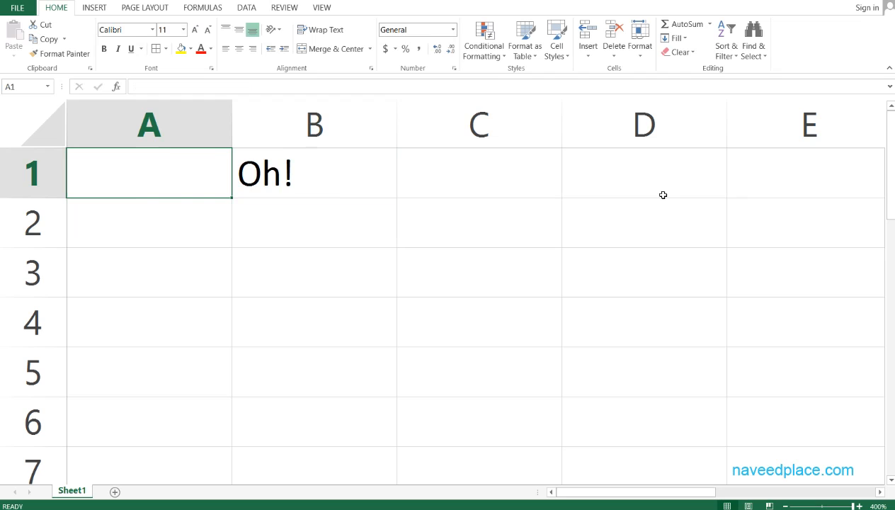
text(naveed)
key(ctrl+Return)
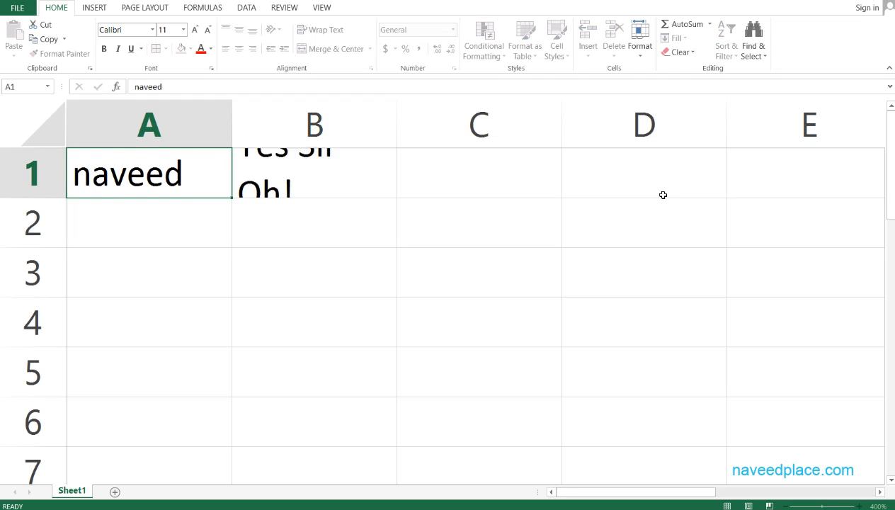
key(Down)
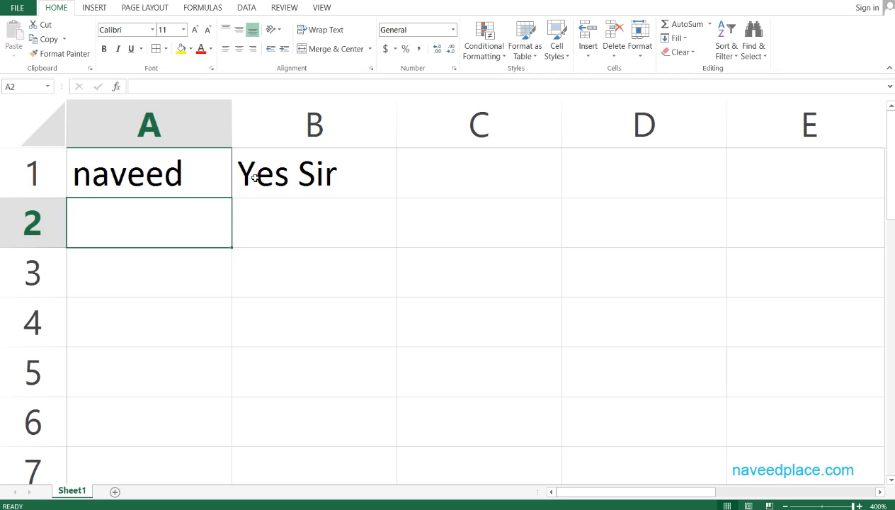
Step: Examine the IF formula in cell B1, including its logical test and its true and false values, leaving it unedited
click(293, 177)
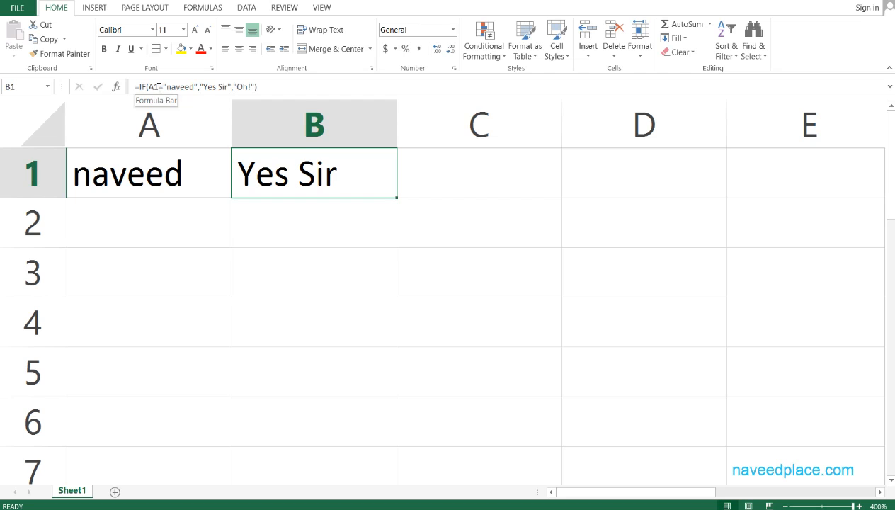
click(286, 225)
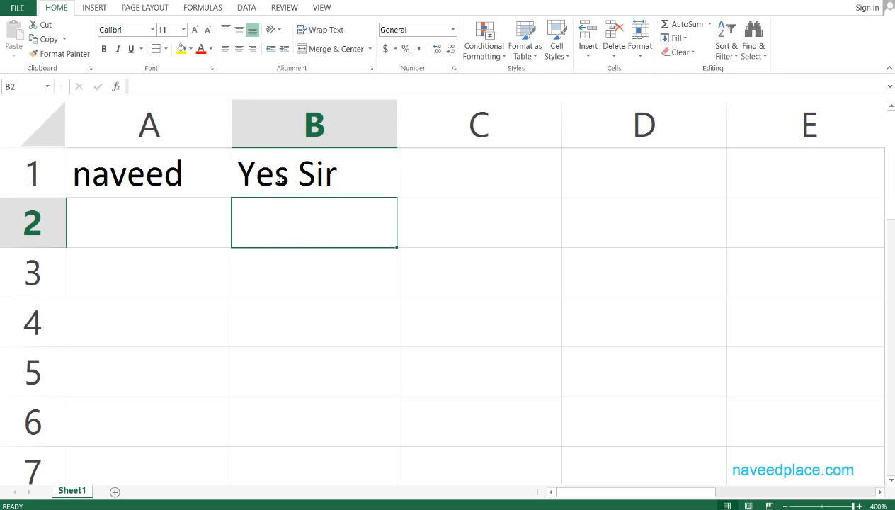
click(286, 177)
double_click(285, 180)
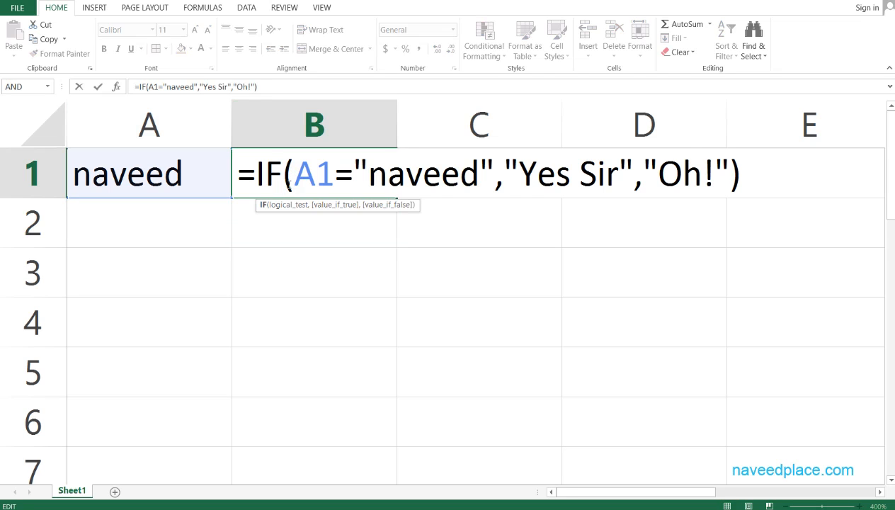
text(`)
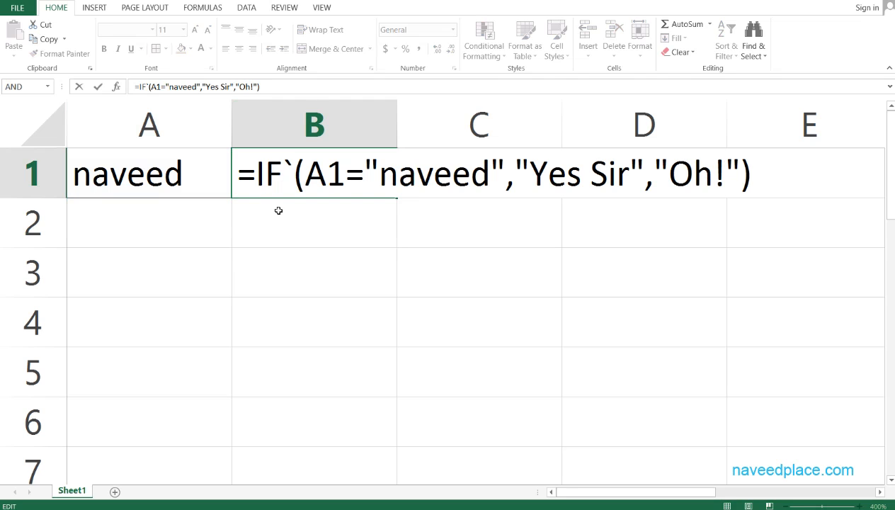
key(BackSpace)
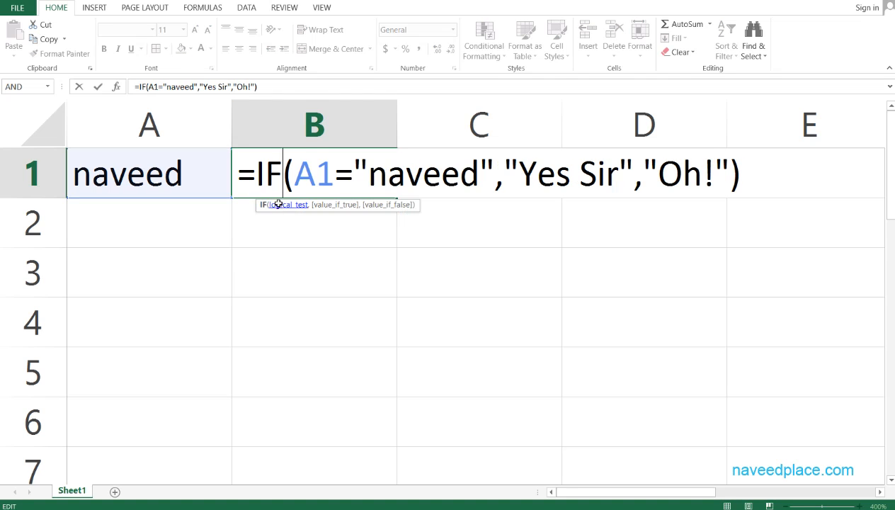
key(End)
key(Return)
click(280, 176)
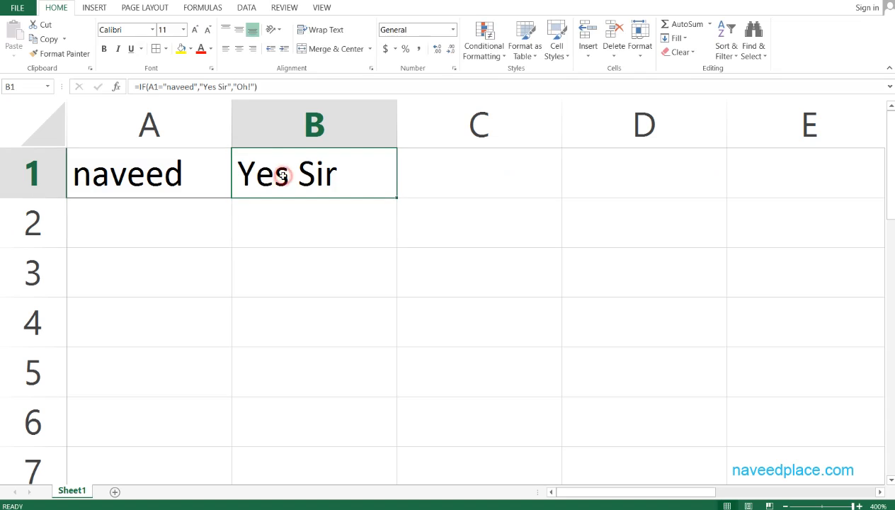
double_click(281, 176)
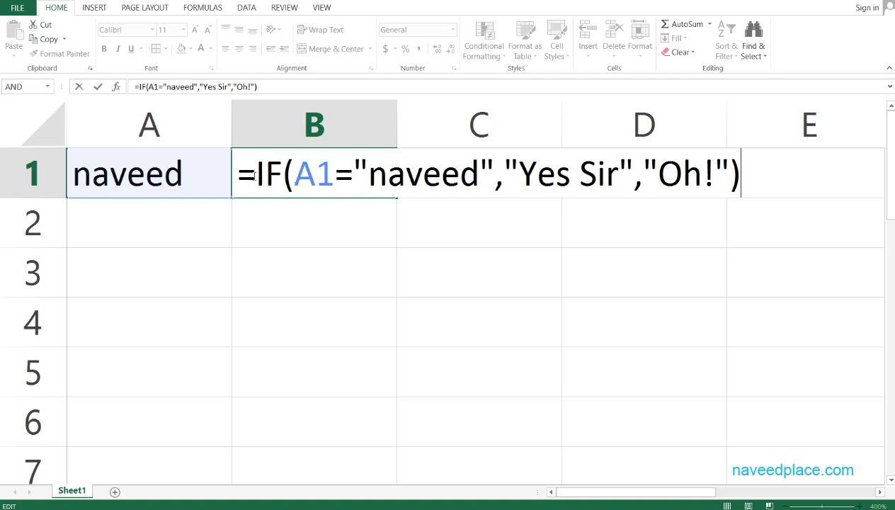
click(253, 176)
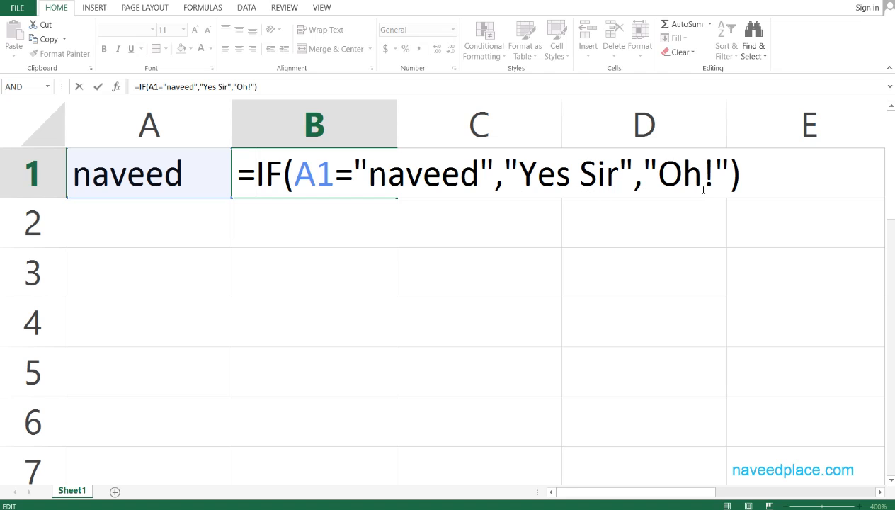
click(327, 236)
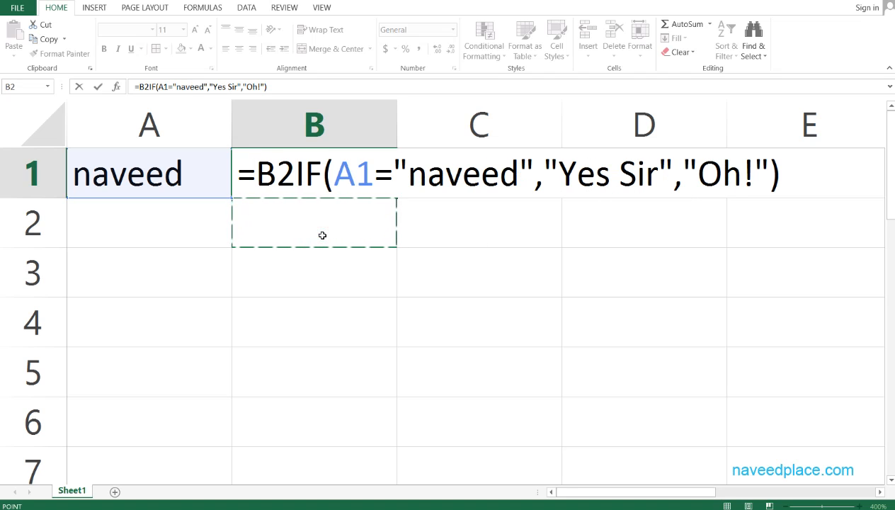
key(Escape)
double_click(270, 173)
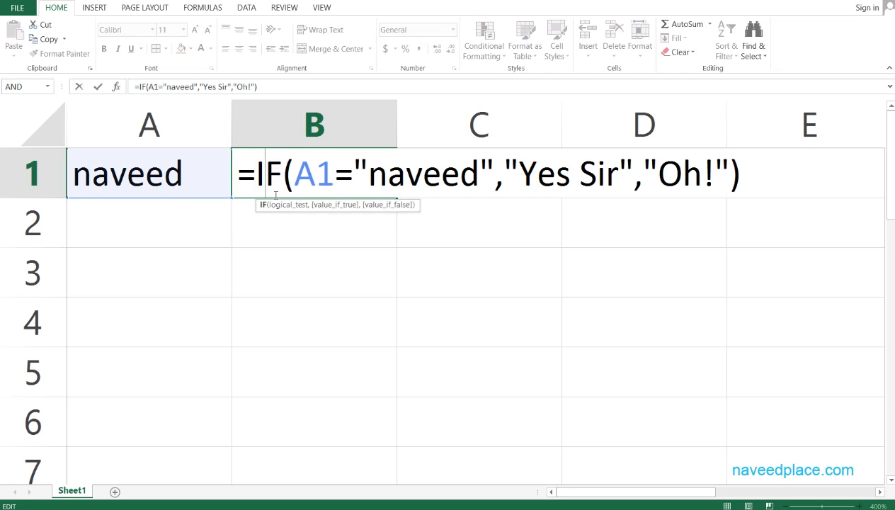
key(Escape)
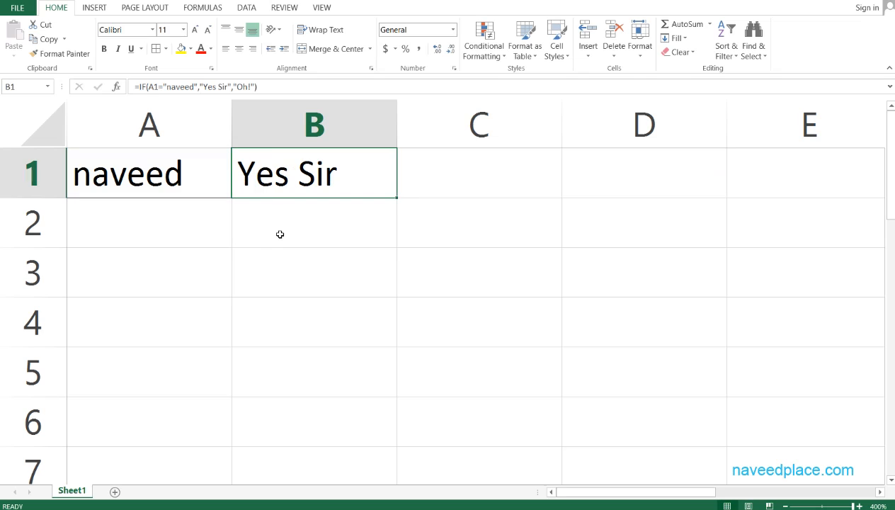